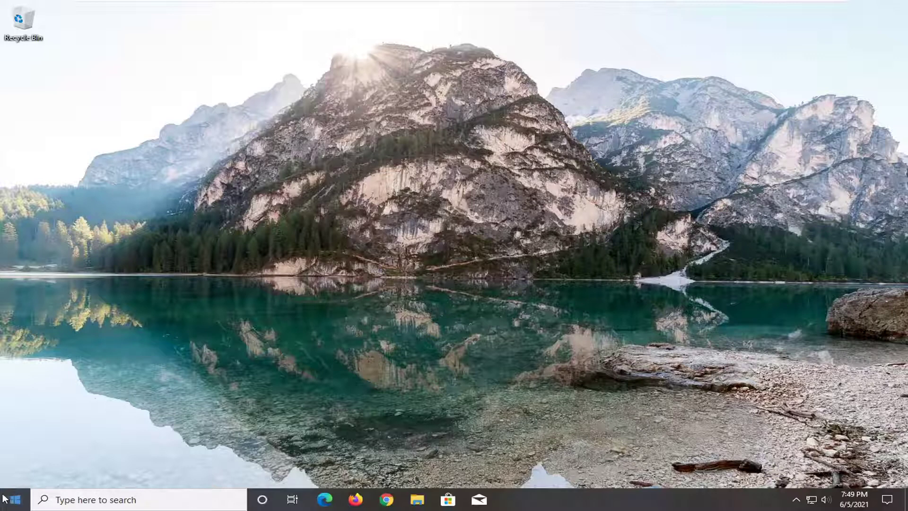
# Search for Settings and open the System > Sound page
pyautogui.click(11, 496)
pyautogui.write('settings')
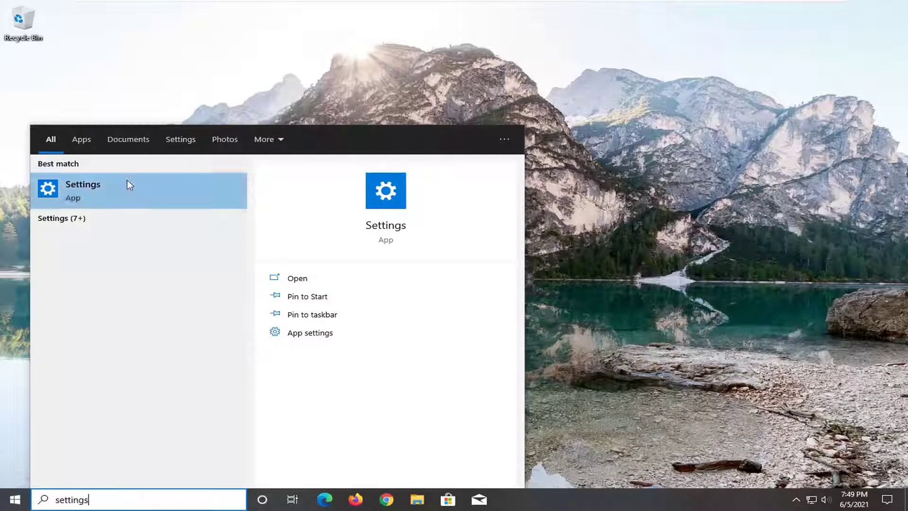
pyautogui.click(106, 189)
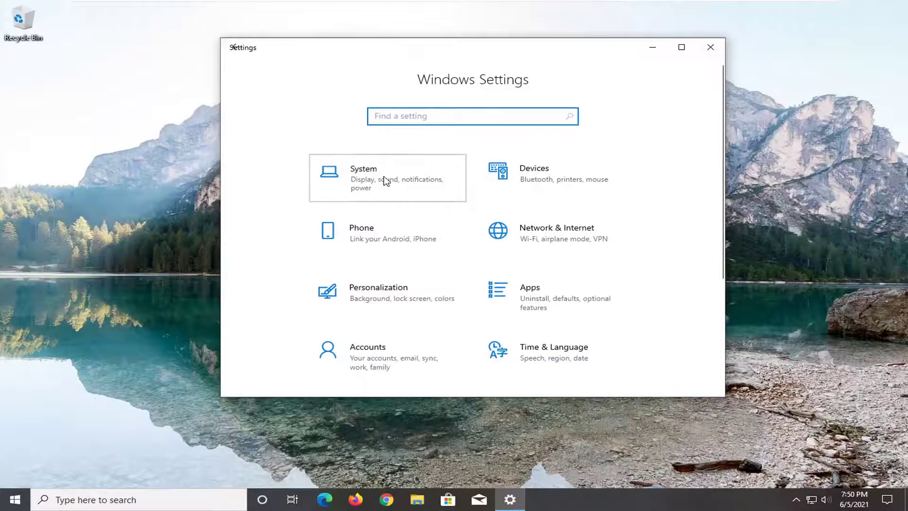
pyautogui.click(385, 181)
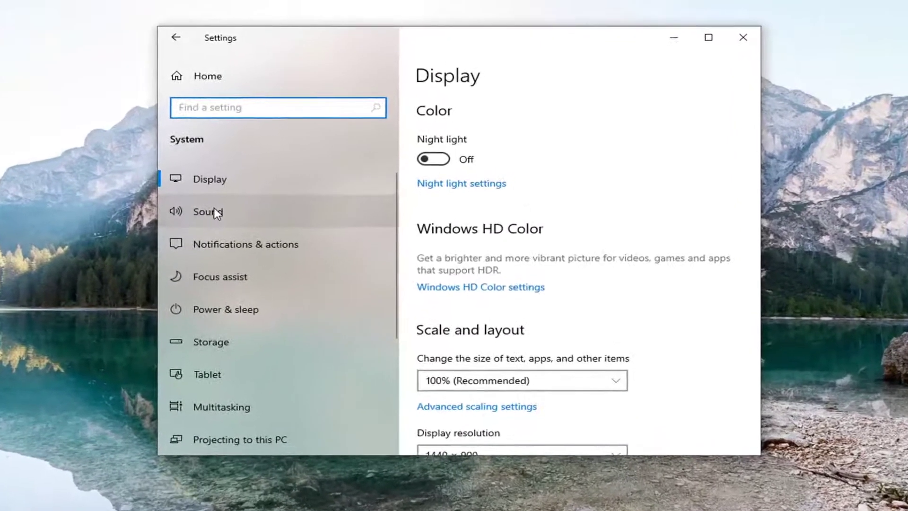
pyautogui.click(215, 212)
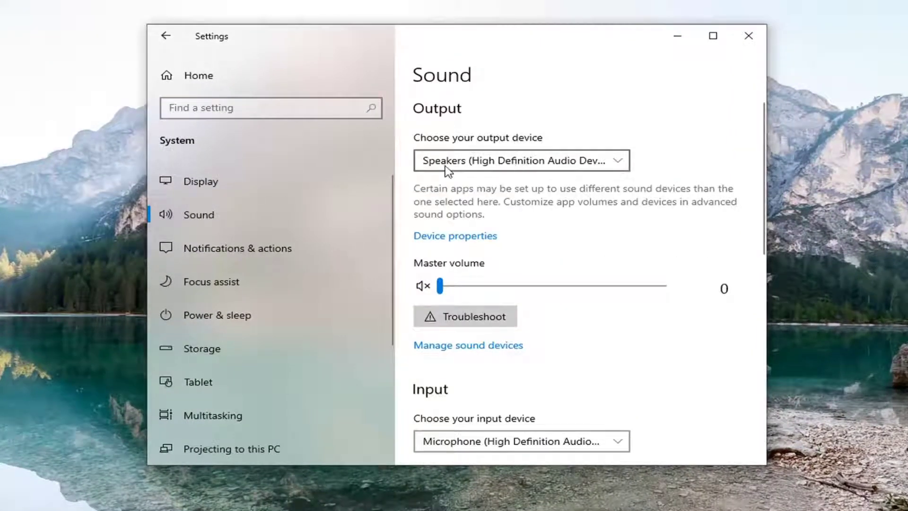
# Confirm the High Definition Audio microphone is the input device and start the Input troubleshooter
pyautogui.scroll(-5, 531, 308)
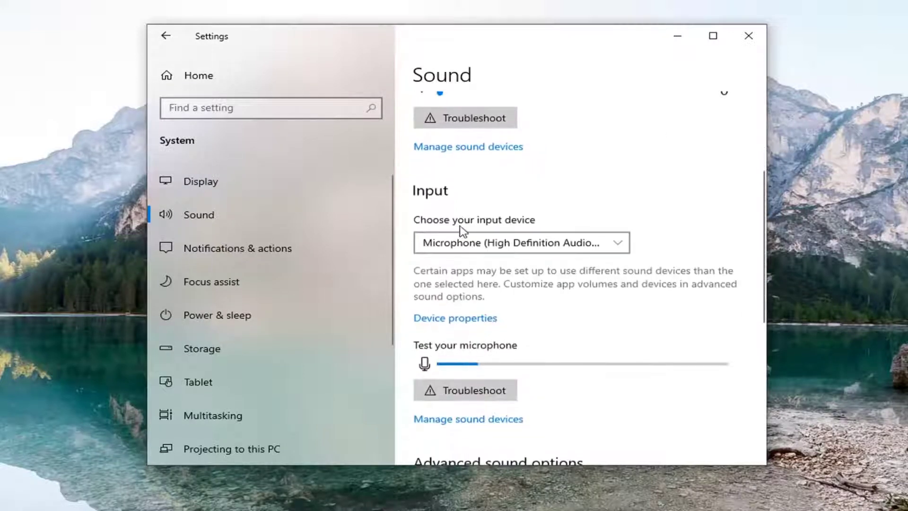
pyautogui.click(614, 244)
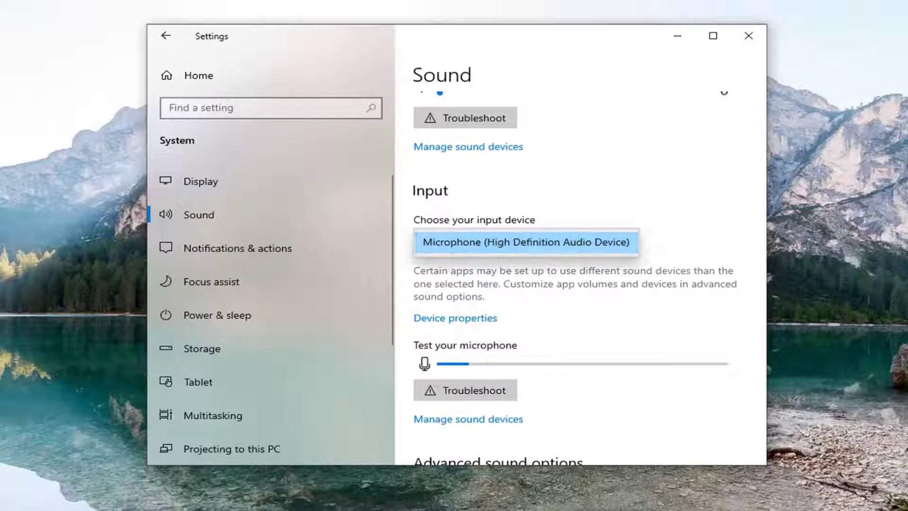
pyautogui.click(723, 267)
pyautogui.scroll(-2, 671, 289)
pyautogui.scroll(-2, 661, 297)
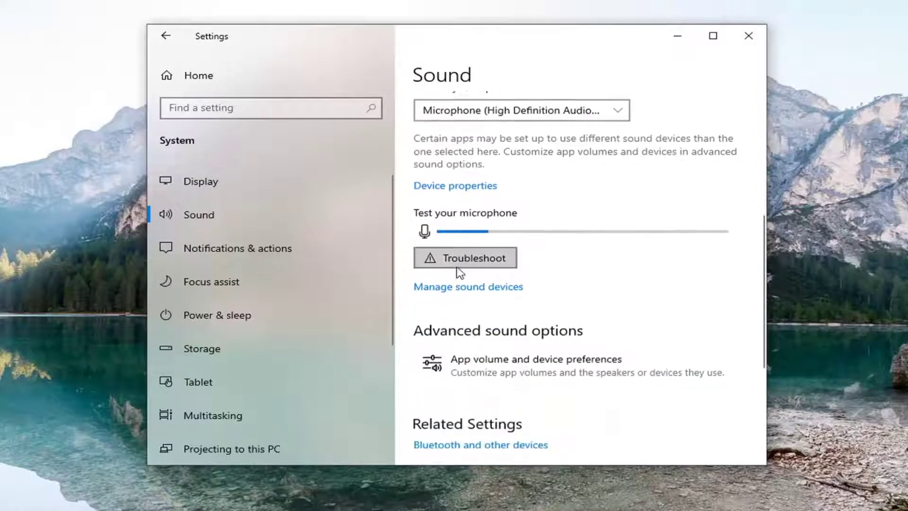
pyautogui.click(456, 259)
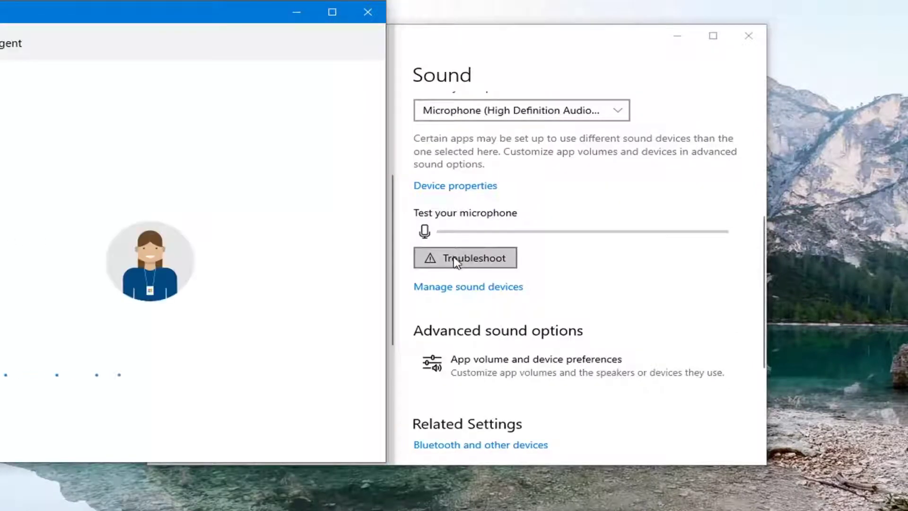
# Close the Get Help audio troubleshooting window to return to the Sound page
pyautogui.click(368, 13)
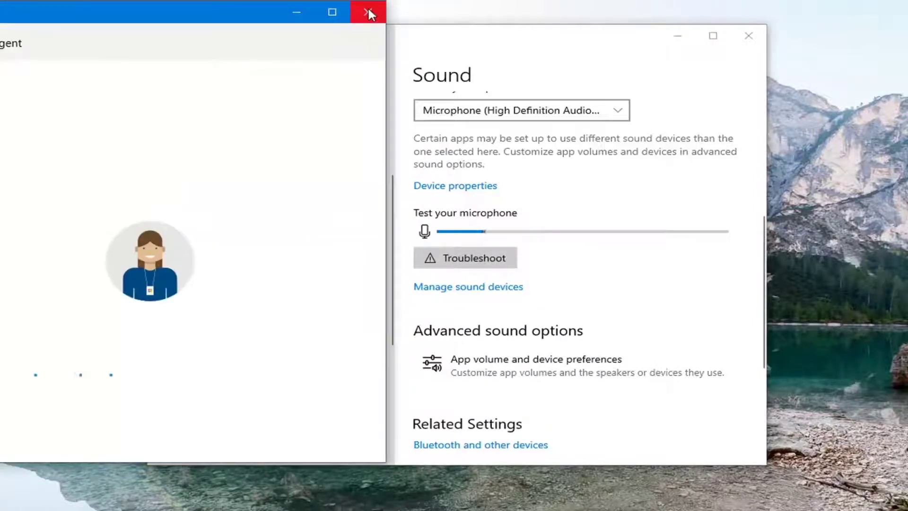
pyautogui.click(368, 11)
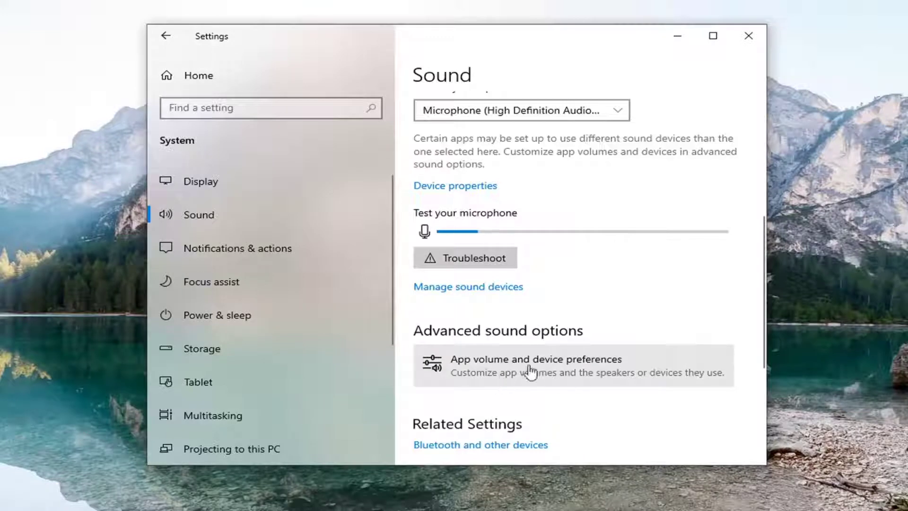
# Open App volume and device preferences and look over its output and input device choices
pyautogui.click(510, 376)
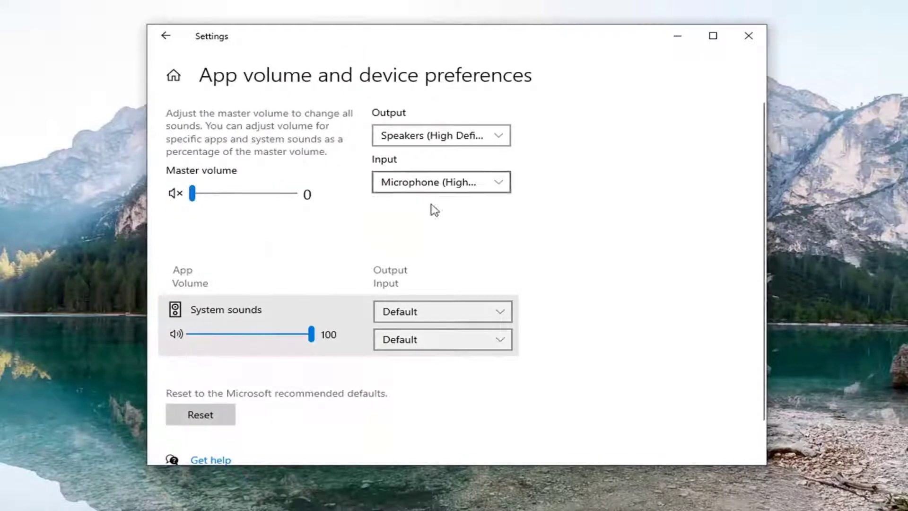
pyautogui.scroll(-2, 426, 312)
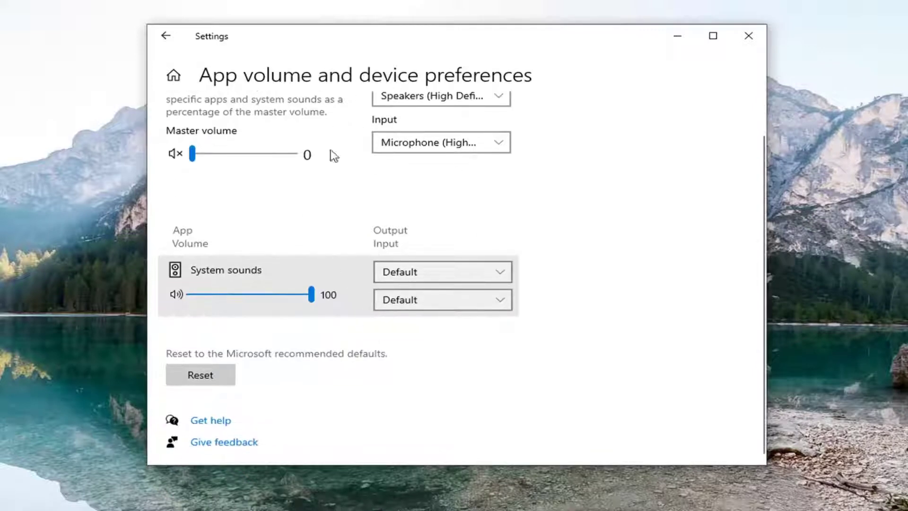
pyautogui.scroll(2, 320, 179)
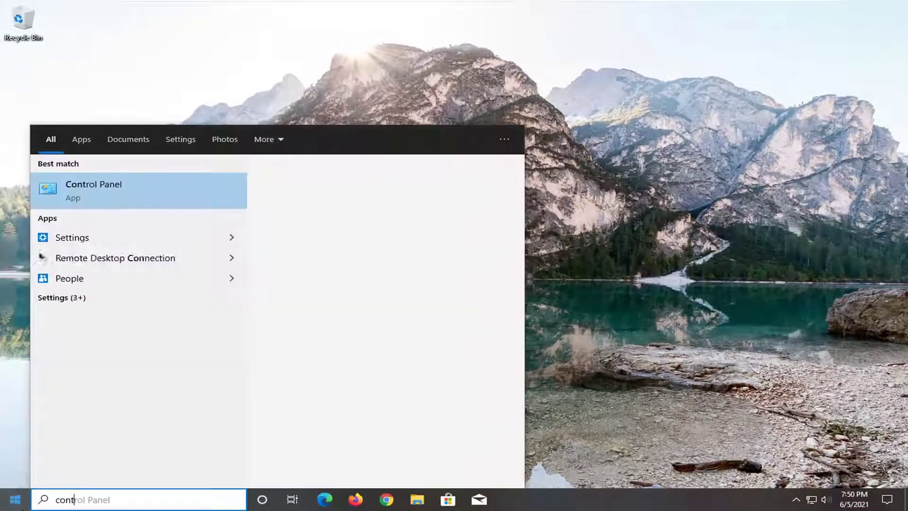
# Open Control Panel from search and keep View by set to Large icons
pyautogui.write('el')
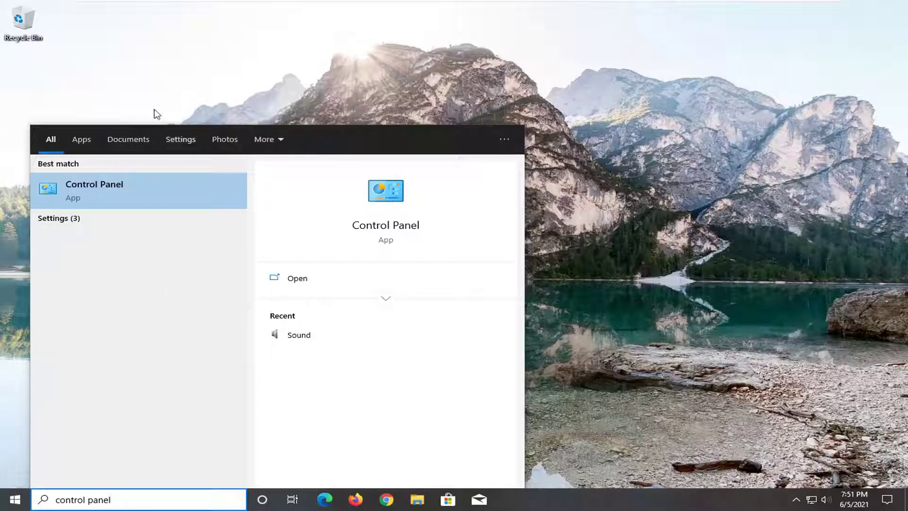
pyautogui.click(126, 186)
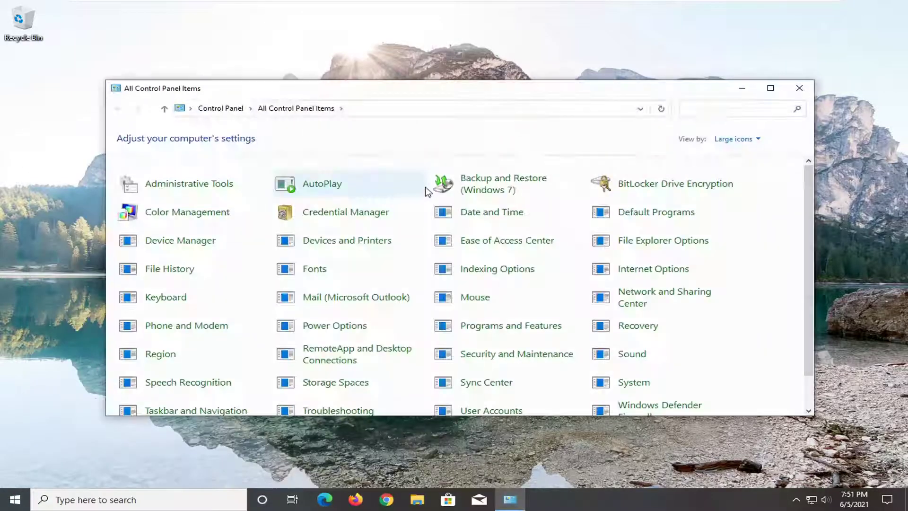
pyautogui.click(745, 139)
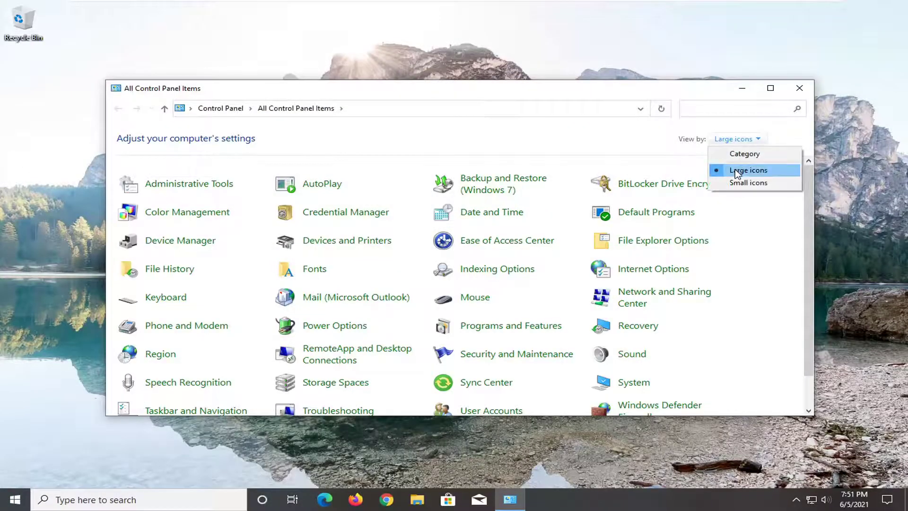
pyautogui.click(736, 170)
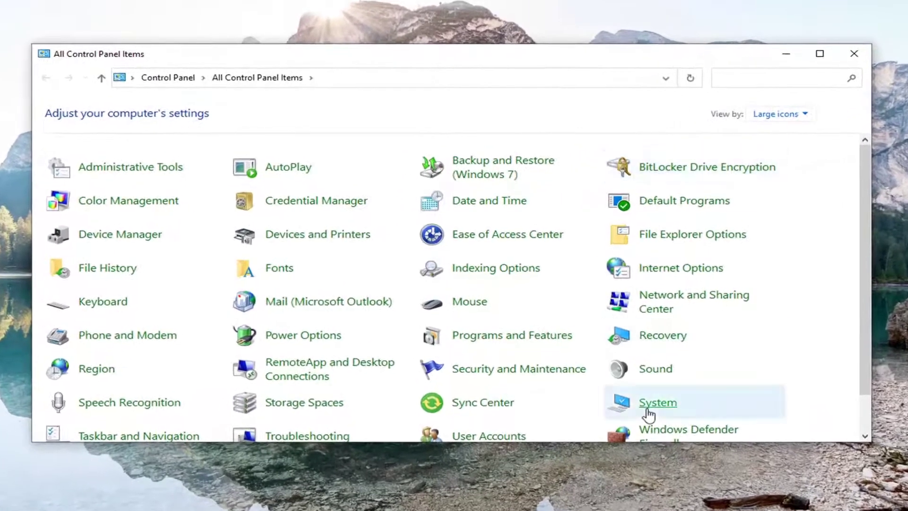
# Open the Sound dialog, centre it, and select Microphone on the Recording tab
pyautogui.click(659, 369)
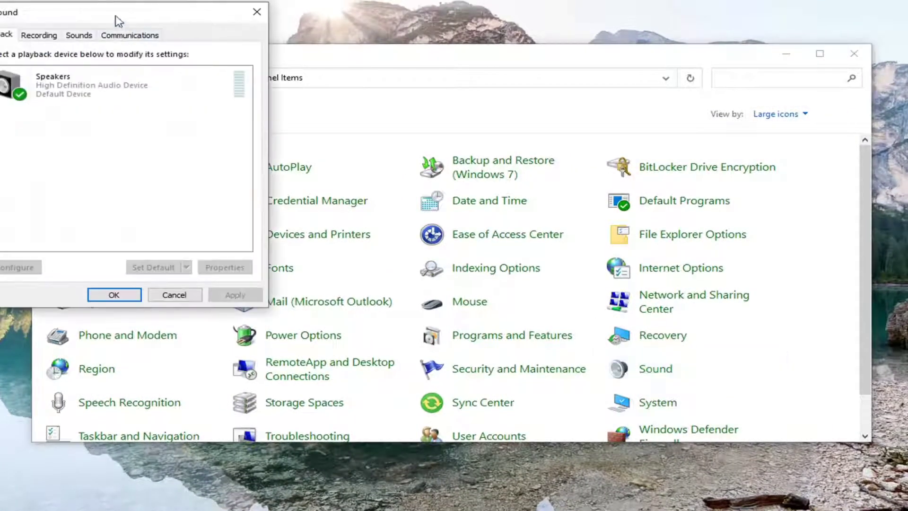
pyautogui.moveTo(111, 16); pyautogui.dragTo(402, 95)
pyautogui.click(336, 116)
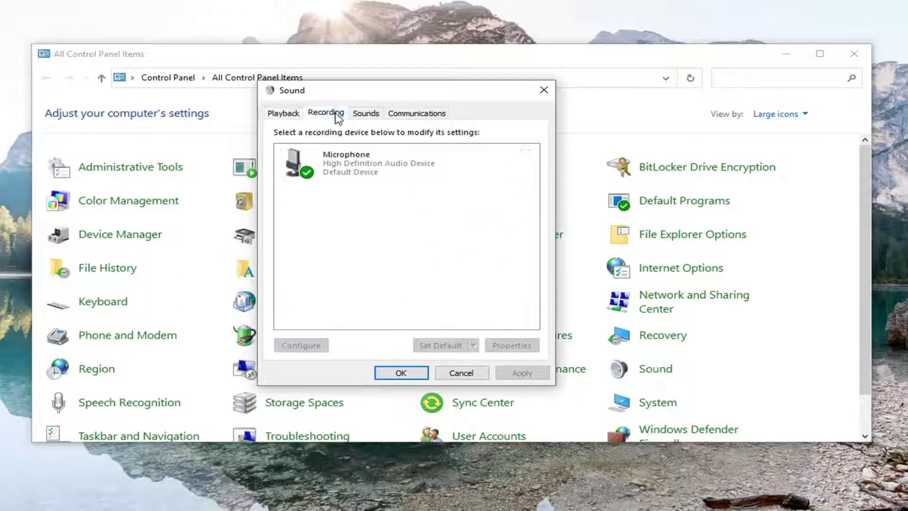
pyautogui.click(345, 169)
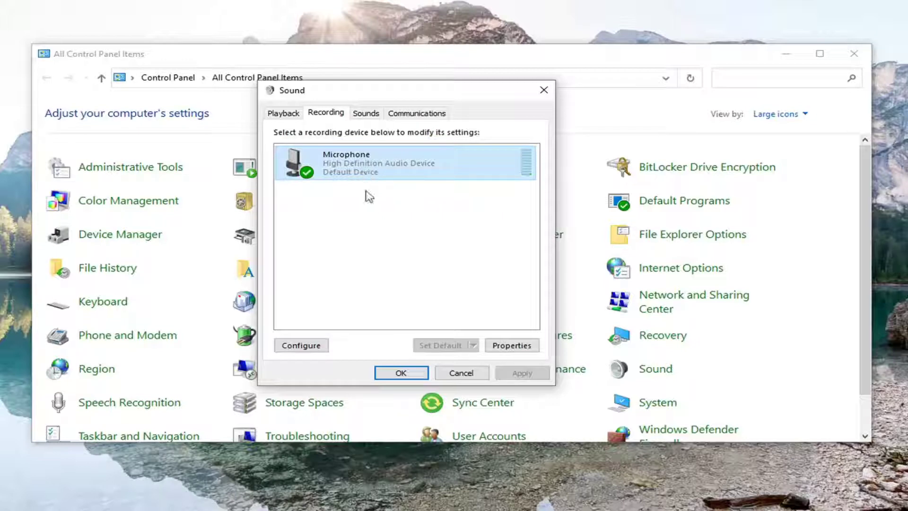
# Review the Microphone Properties Advanced, Levels, Listen and General tabs, then close it
pyautogui.click(501, 350)
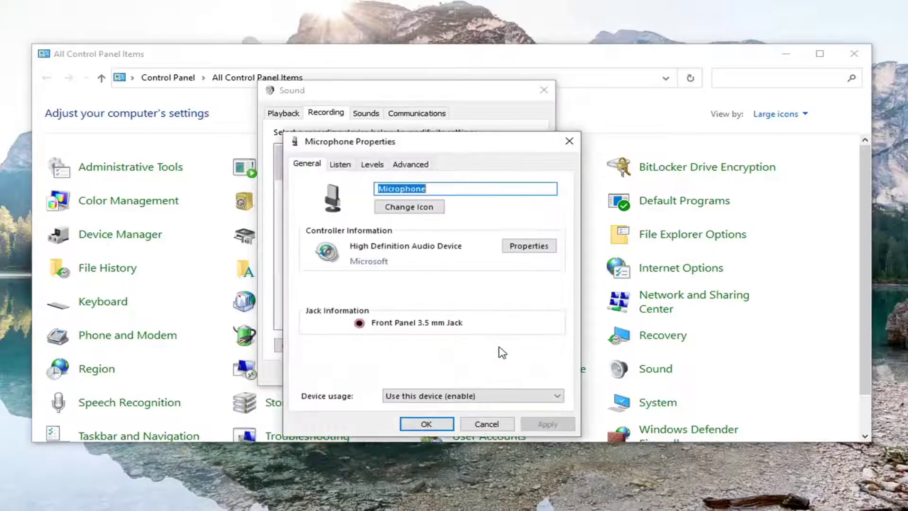
pyautogui.moveTo(432, 137); pyautogui.dragTo(412, 79)
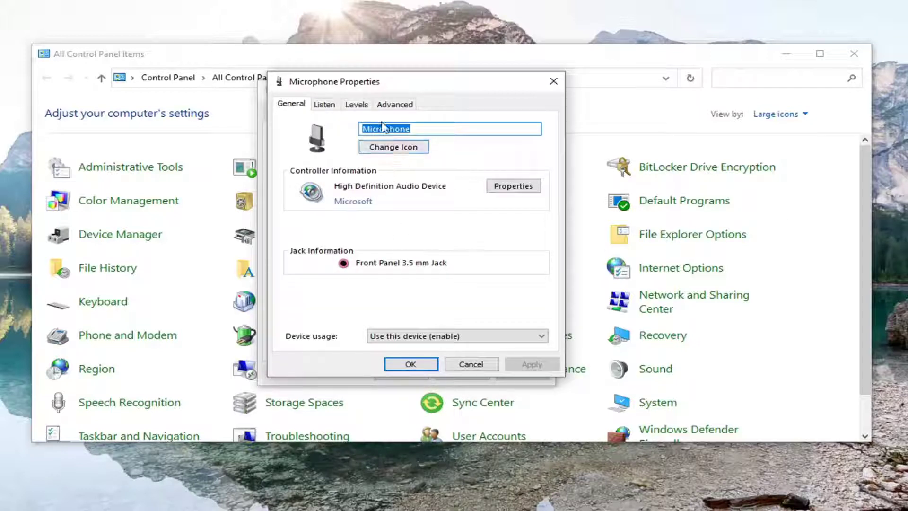
pyautogui.click(393, 105)
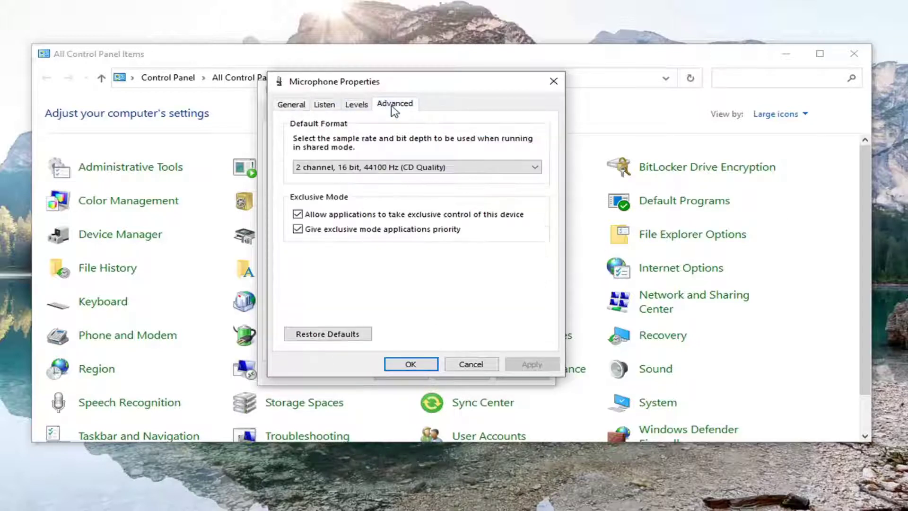
pyautogui.click(355, 105)
pyautogui.click(324, 104)
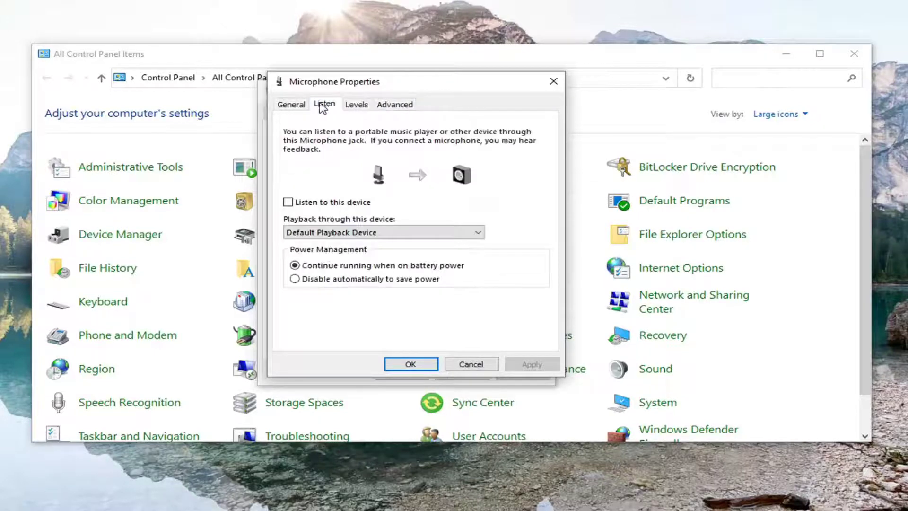
pyautogui.click(289, 105)
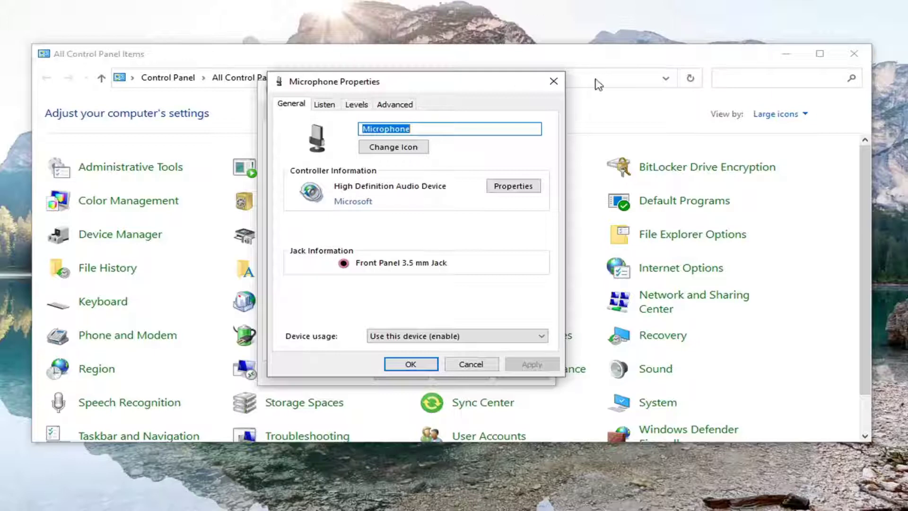
pyautogui.click(553, 82)
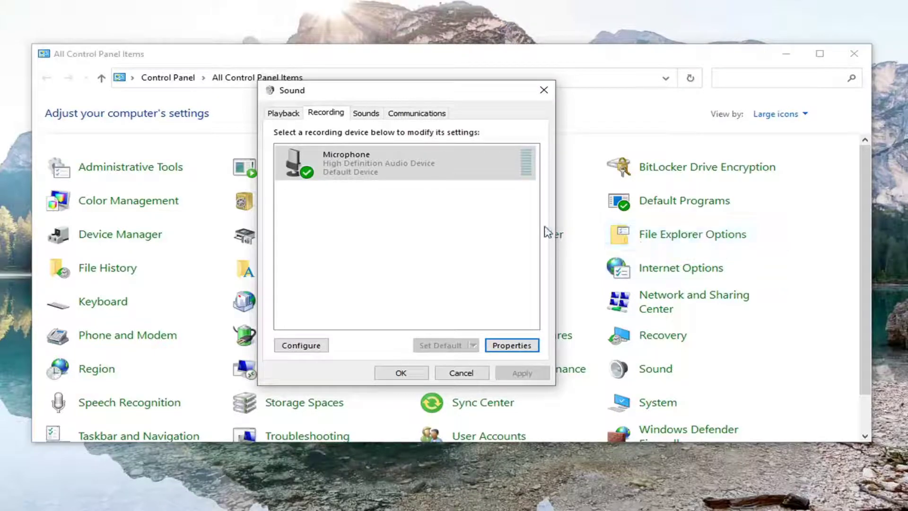
# Reopen Microphone Properties and review its tabs, confirming the level is set at 96
pyautogui.click(374, 172)
pyautogui.doubleClick(349, 165)
pyautogui.click(340, 164)
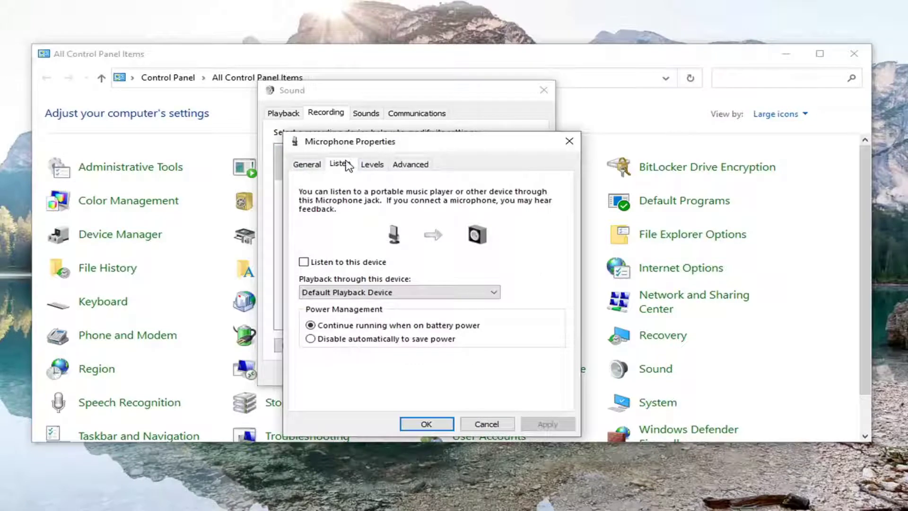
pyautogui.click(415, 164)
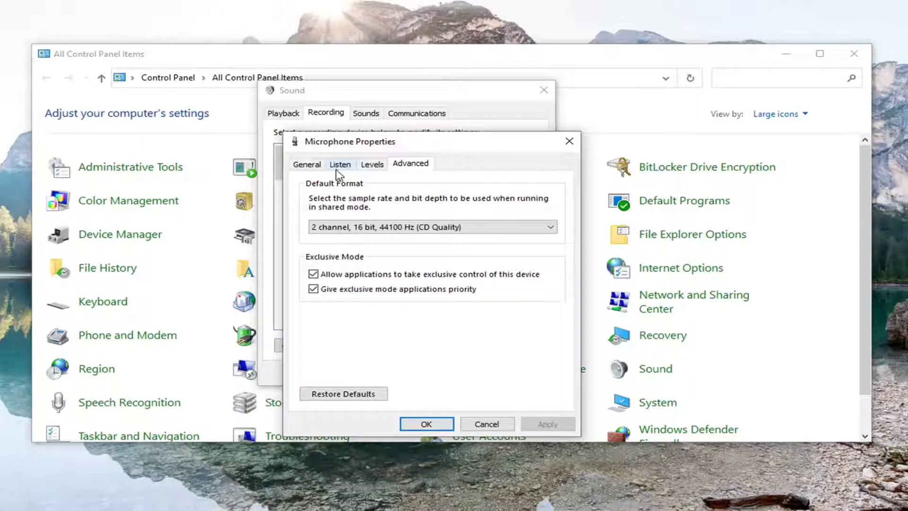
pyautogui.click(376, 166)
pyautogui.click(317, 165)
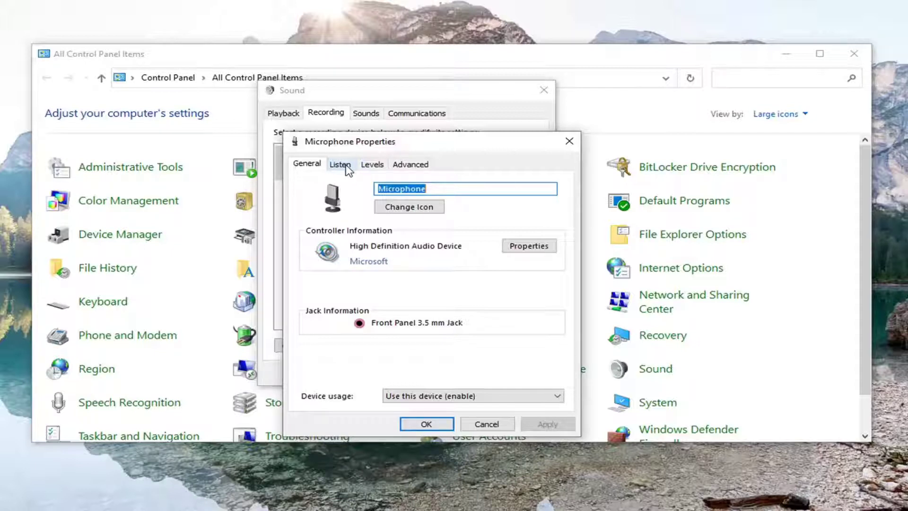
pyautogui.click(340, 165)
pyautogui.click(372, 164)
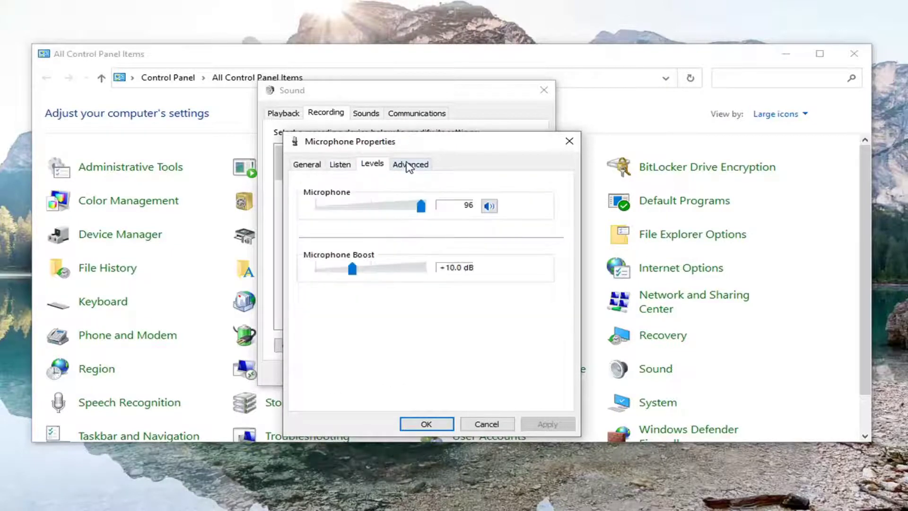
pyautogui.click(404, 165)
pyautogui.click(373, 164)
# On the Advanced tab, keep 2 channel, 16 bit, 44100 Hz (CD Quality) and restore defaults
pyautogui.click(408, 168)
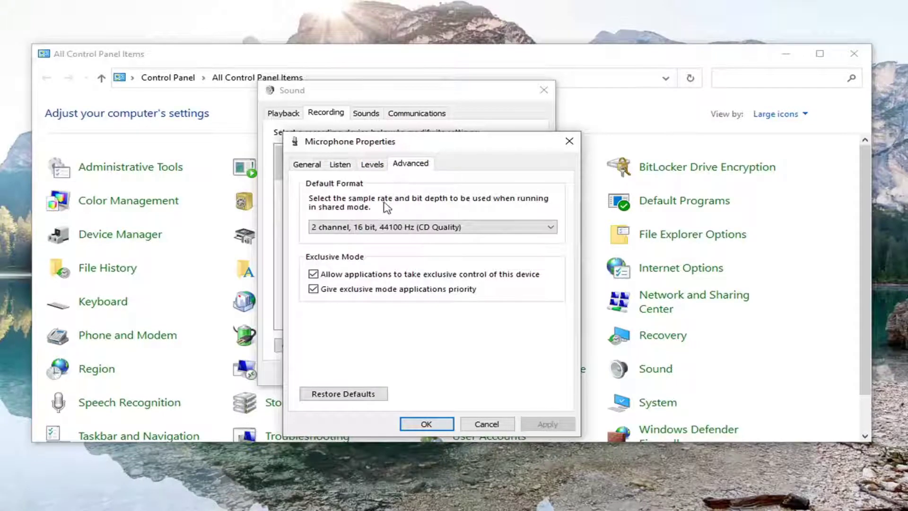
pyautogui.moveTo(403, 145); pyautogui.dragTo(383, 94)
pyautogui.click(388, 176)
pyautogui.click(407, 306)
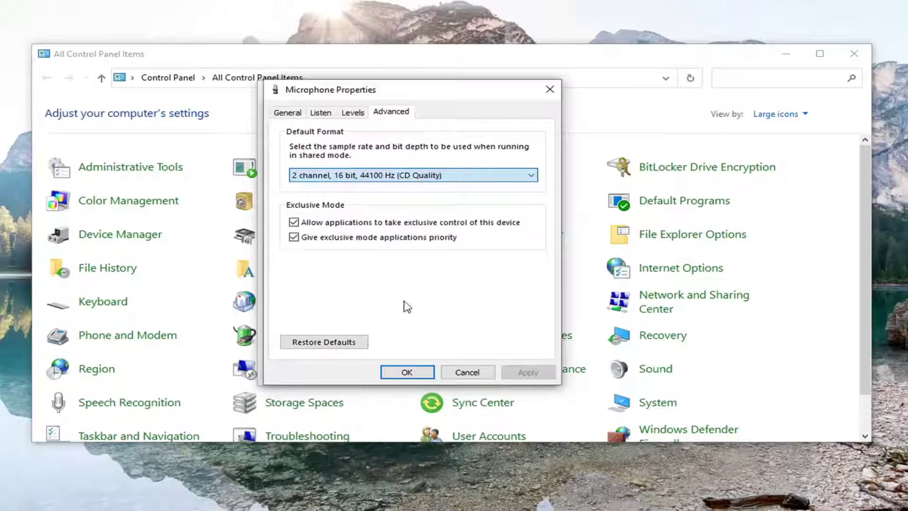
pyautogui.click(325, 344)
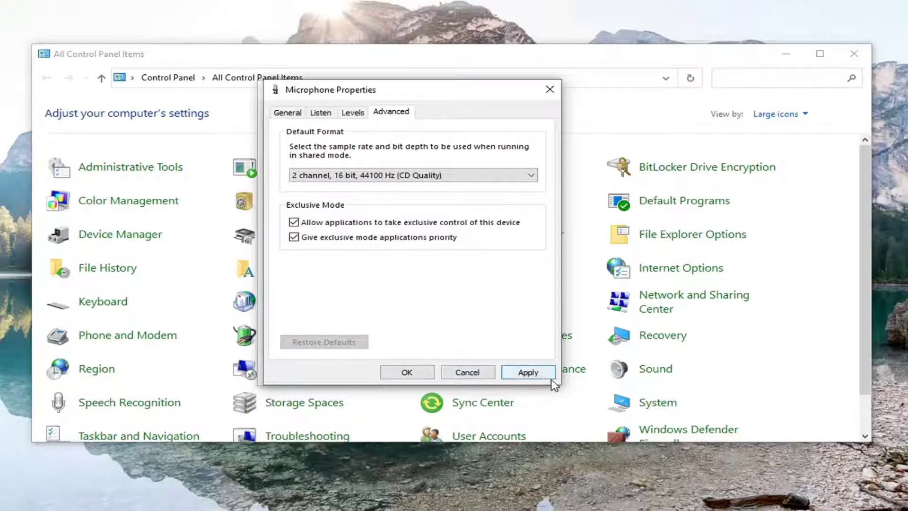
# Apply and confirm the restored microphone defaults, then close the Sound dialog and Control Panel
pyautogui.click(530, 372)
pyautogui.click(406, 372)
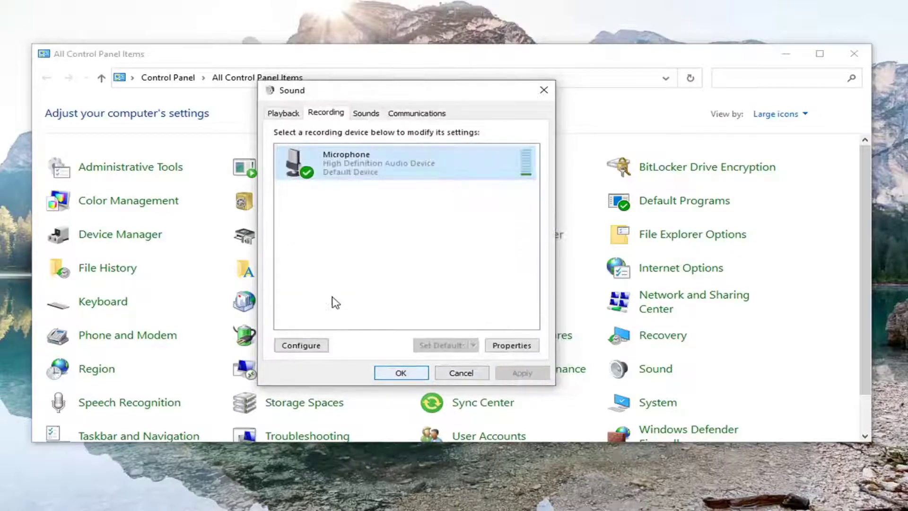
pyautogui.click(542, 89)
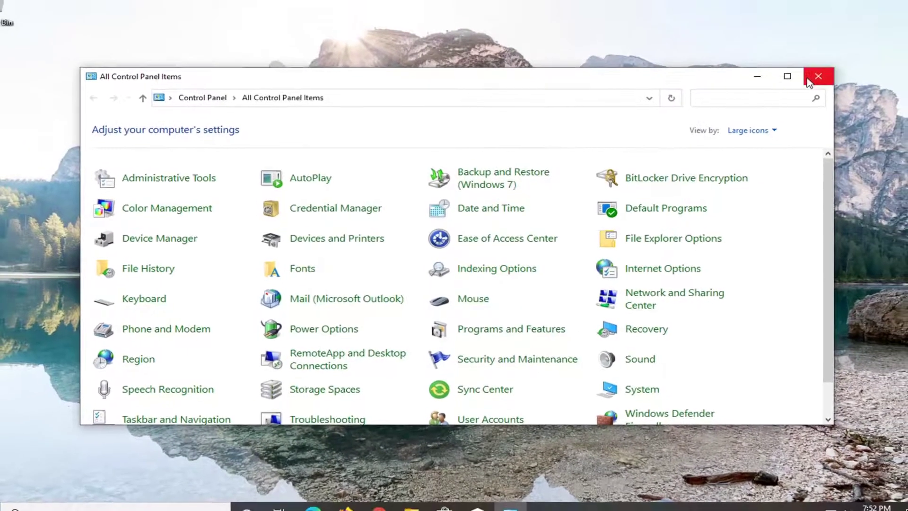
pyautogui.click(809, 79)
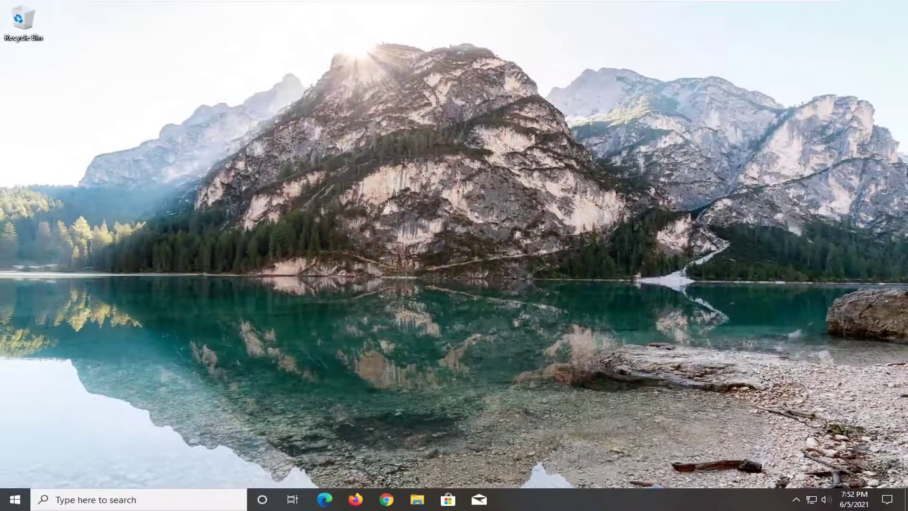